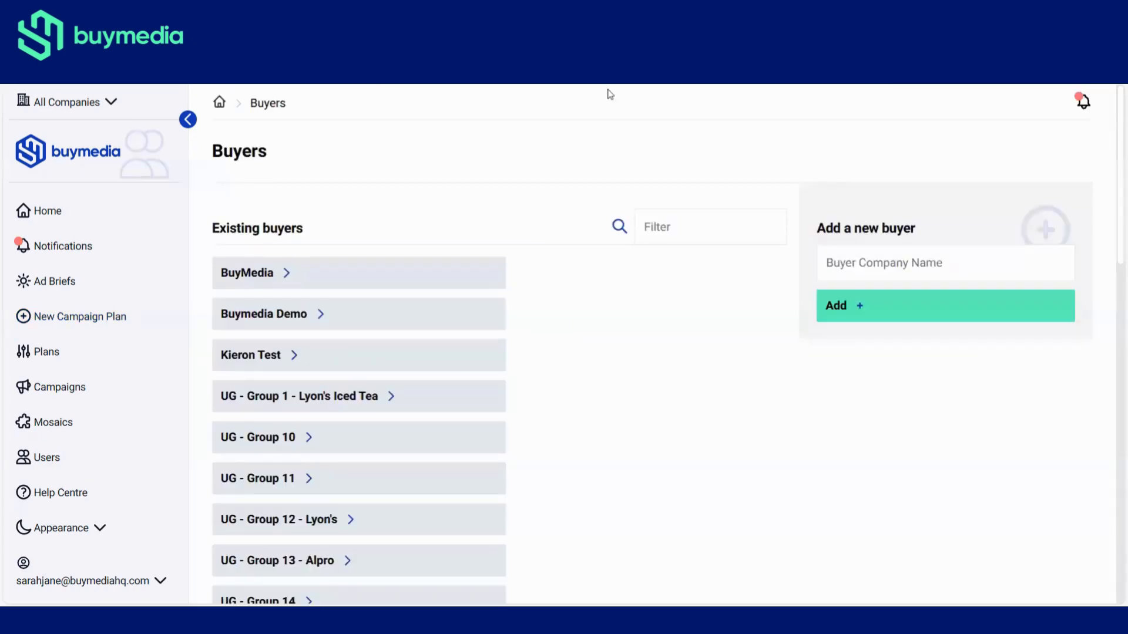
Open the Buymedia Demo ad brief and review its initial info and the options for the first target mosaic
click(42, 288)
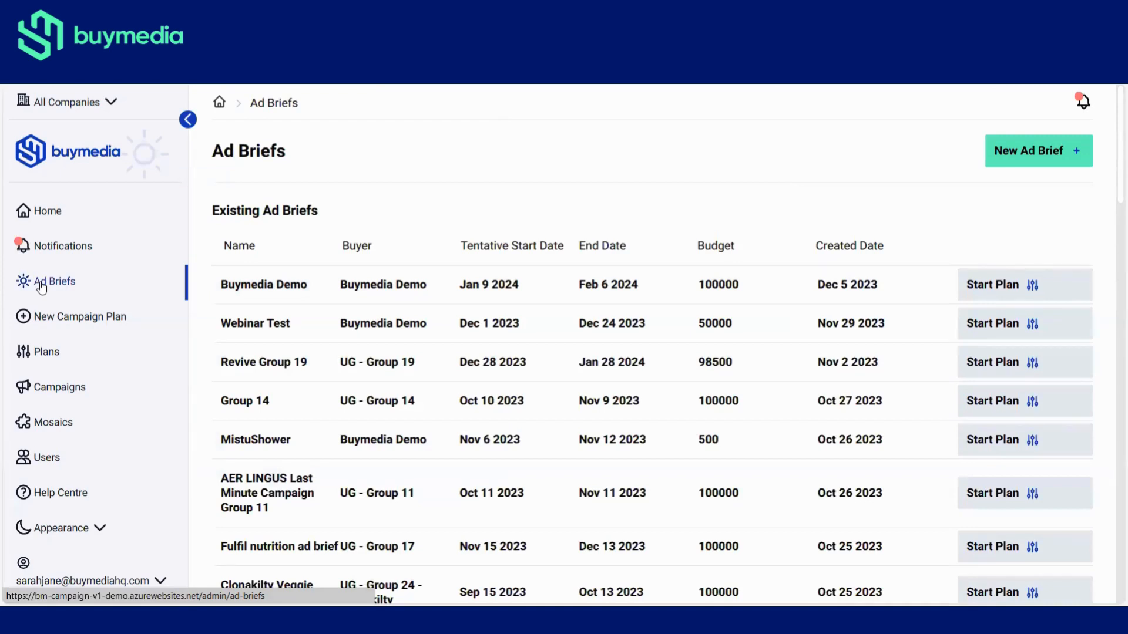
click(289, 284)
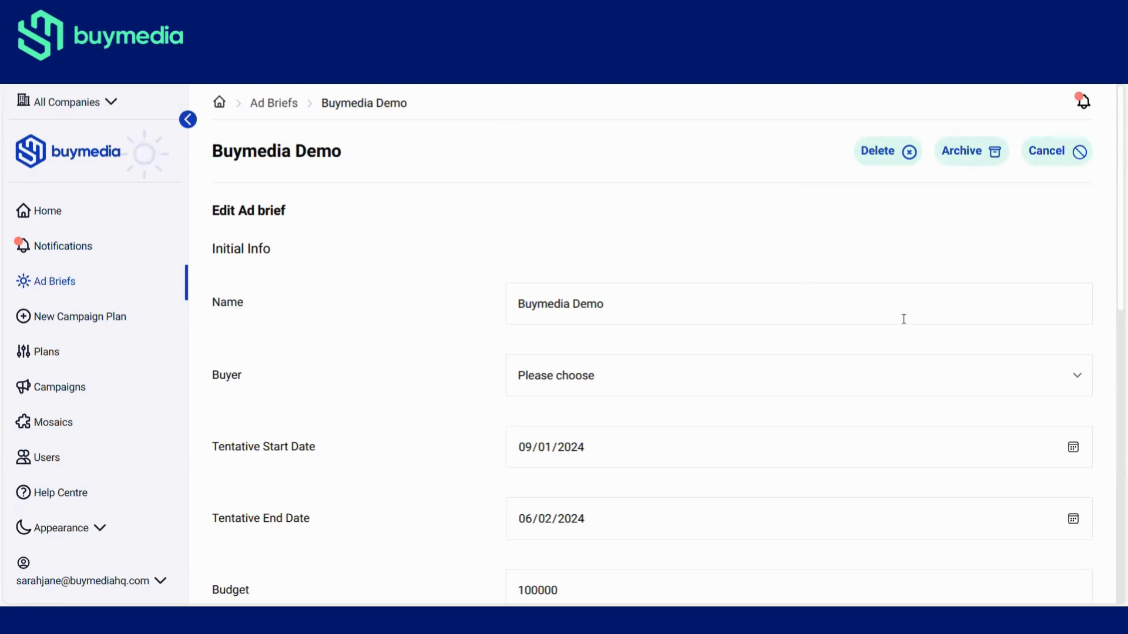
scroll(1112, 246, down, 2)
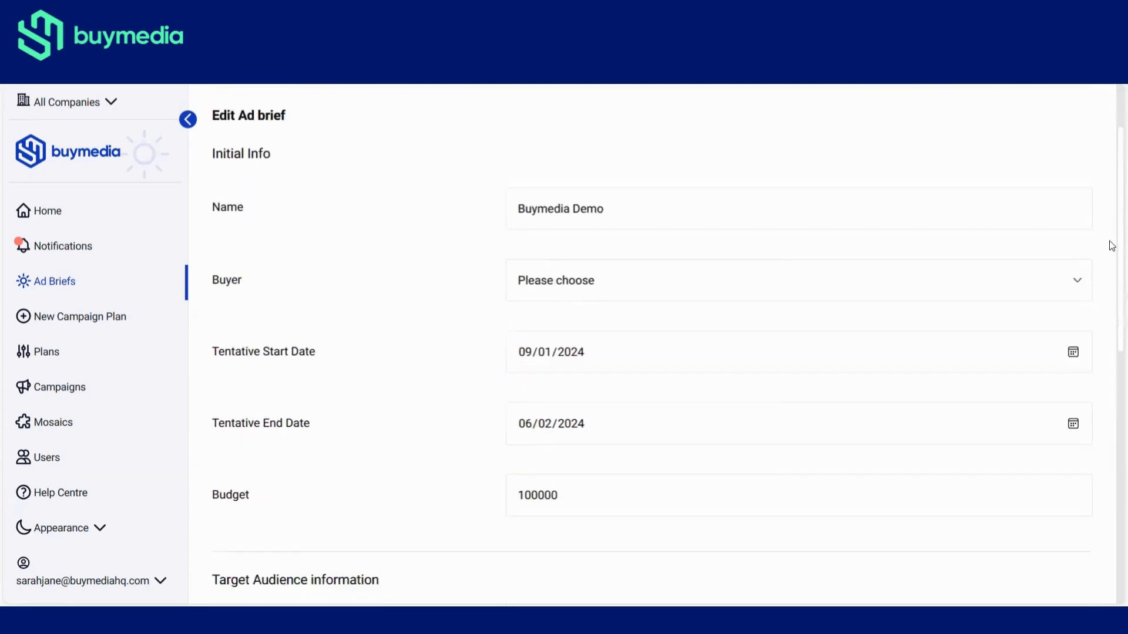
scroll(1112, 245, down, 1)
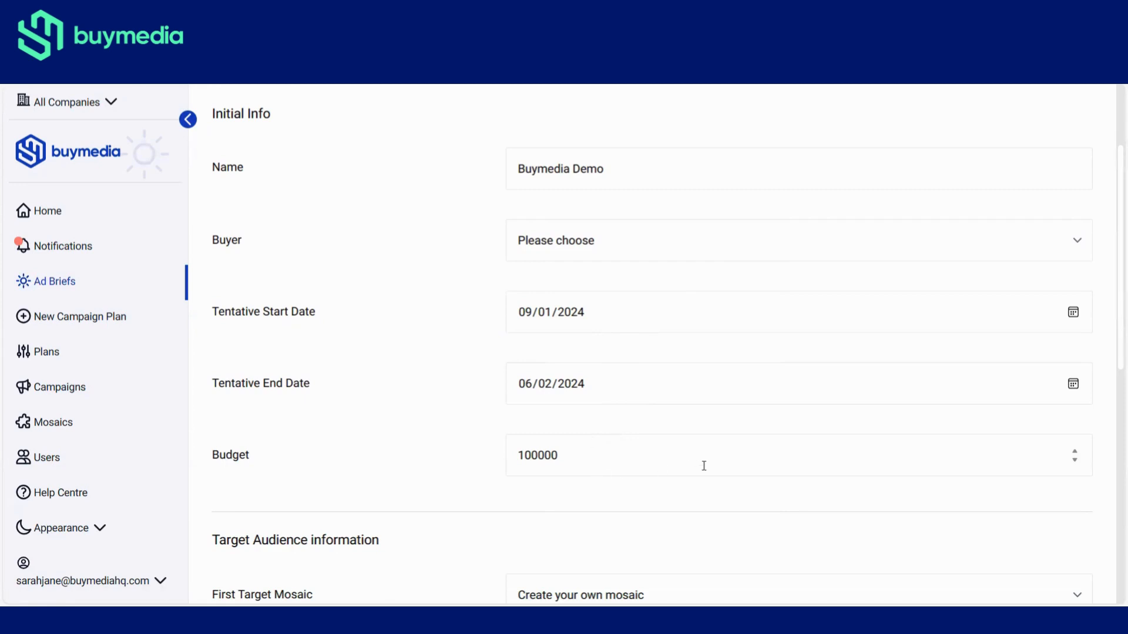
drag(1111, 338, 1108, 443)
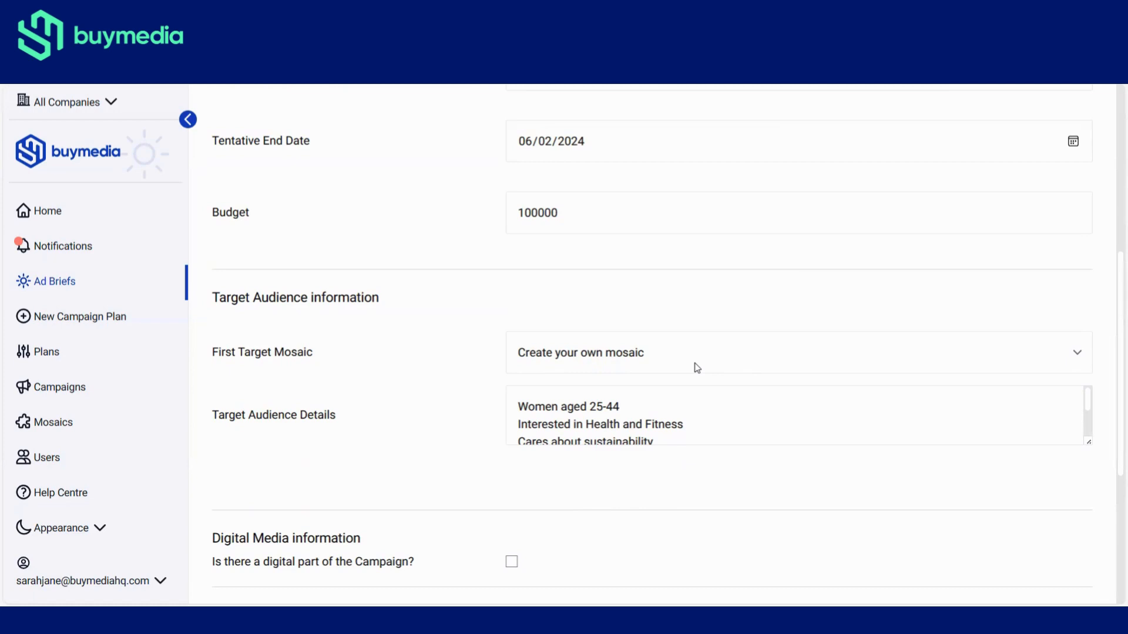
click(660, 363)
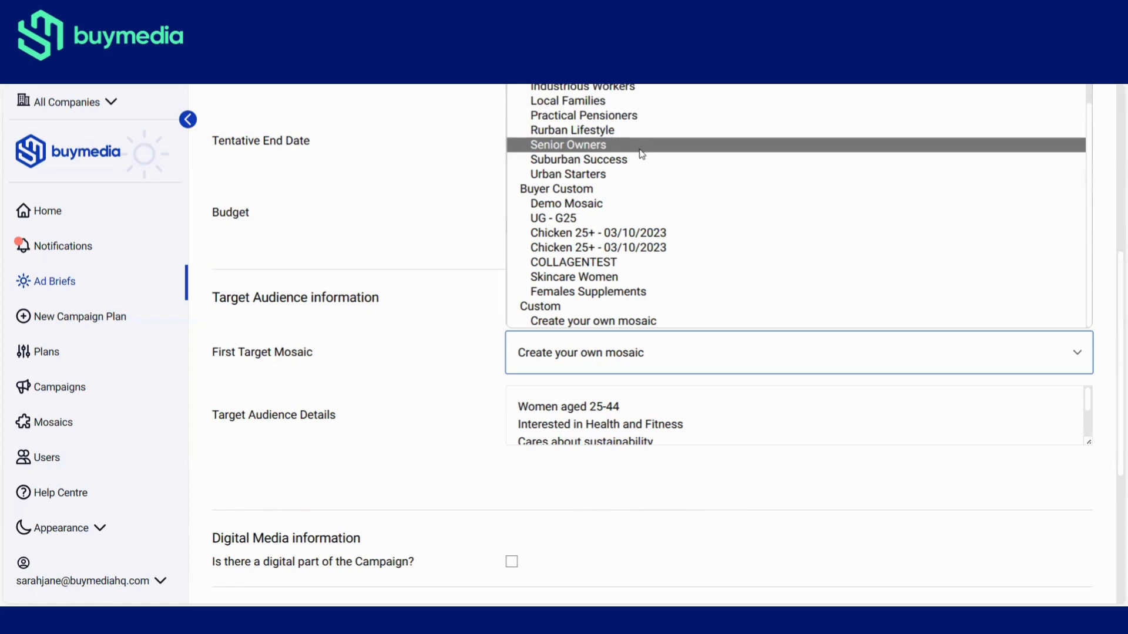
click(633, 518)
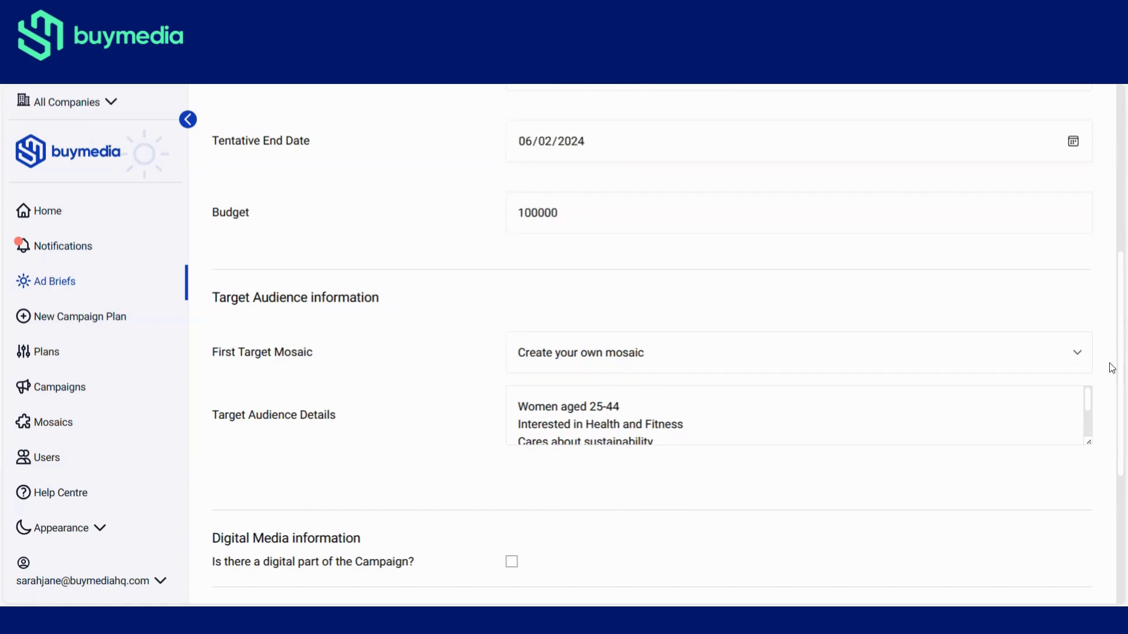
Mark the Buymedia Demo brief as having a digital part, with Brand awareness as the digital objective
scroll(1110, 411, down, 4)
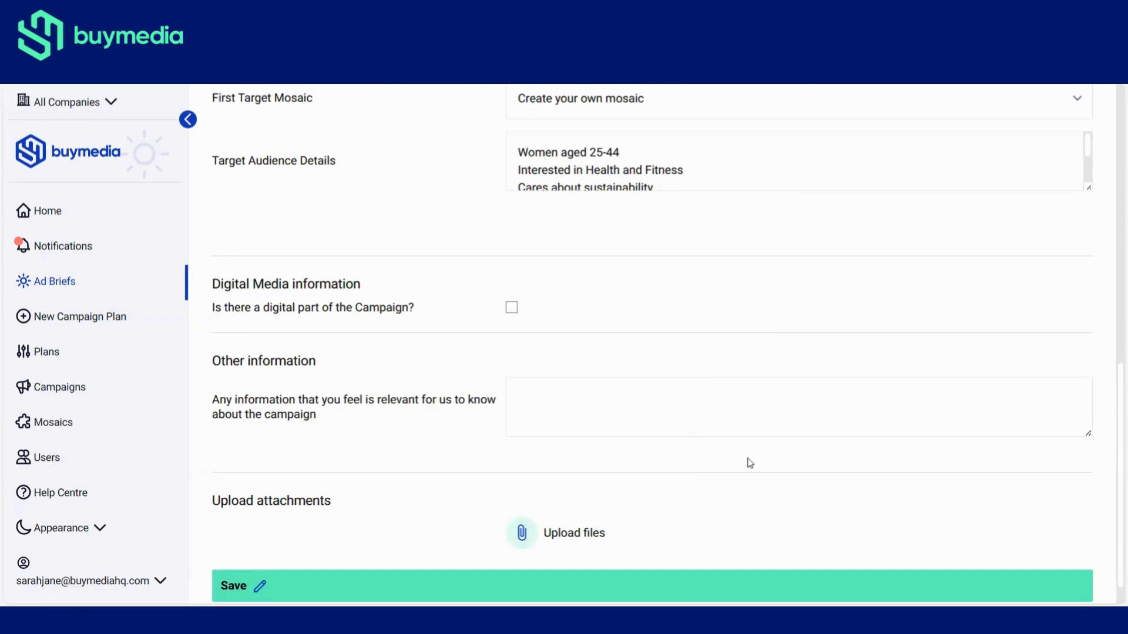
click(512, 307)
click(597, 349)
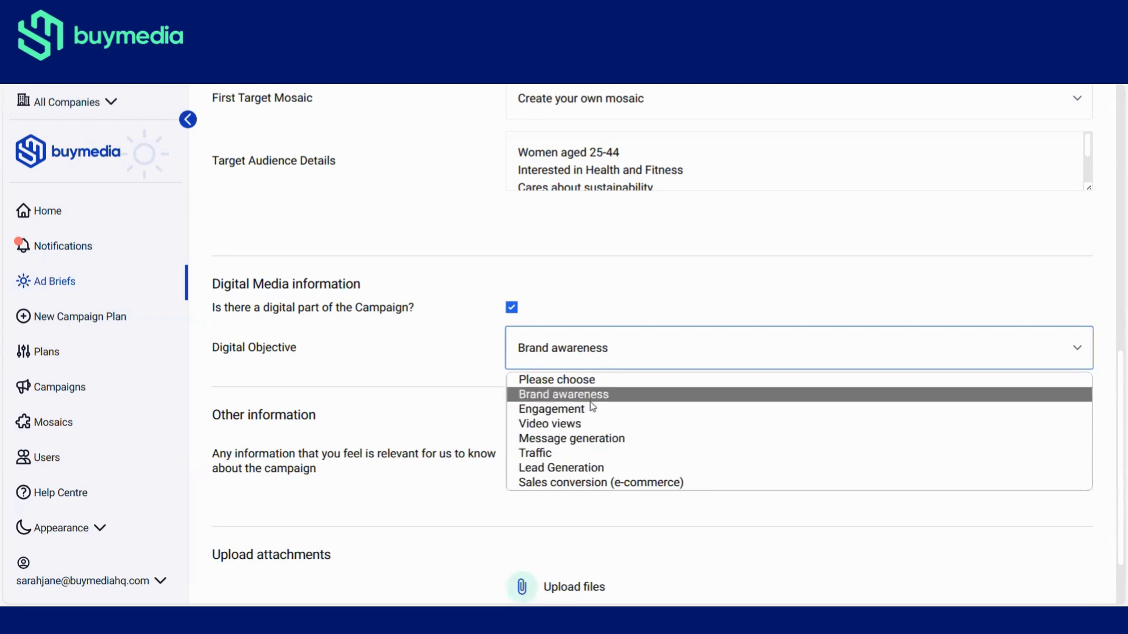
click(592, 348)
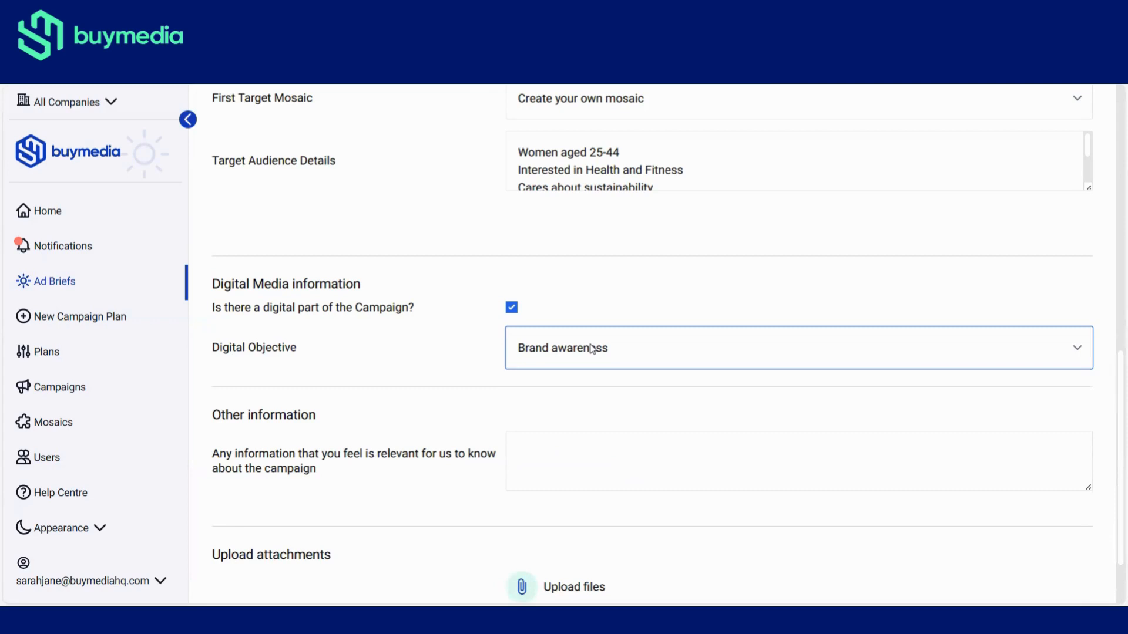
scroll(1112, 448, down, 2)
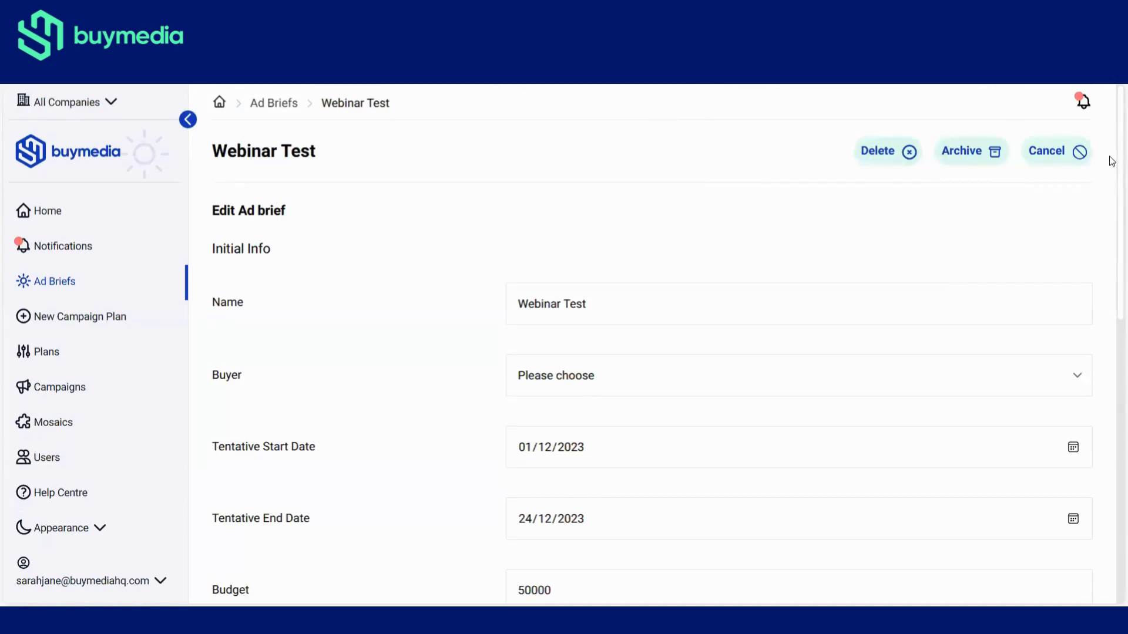
Review the Webinar Test ad brief's budget, target mosaics, digital media and other campaign information
scroll(1112, 170, down, 3)
scroll(1110, 264, down, 5)
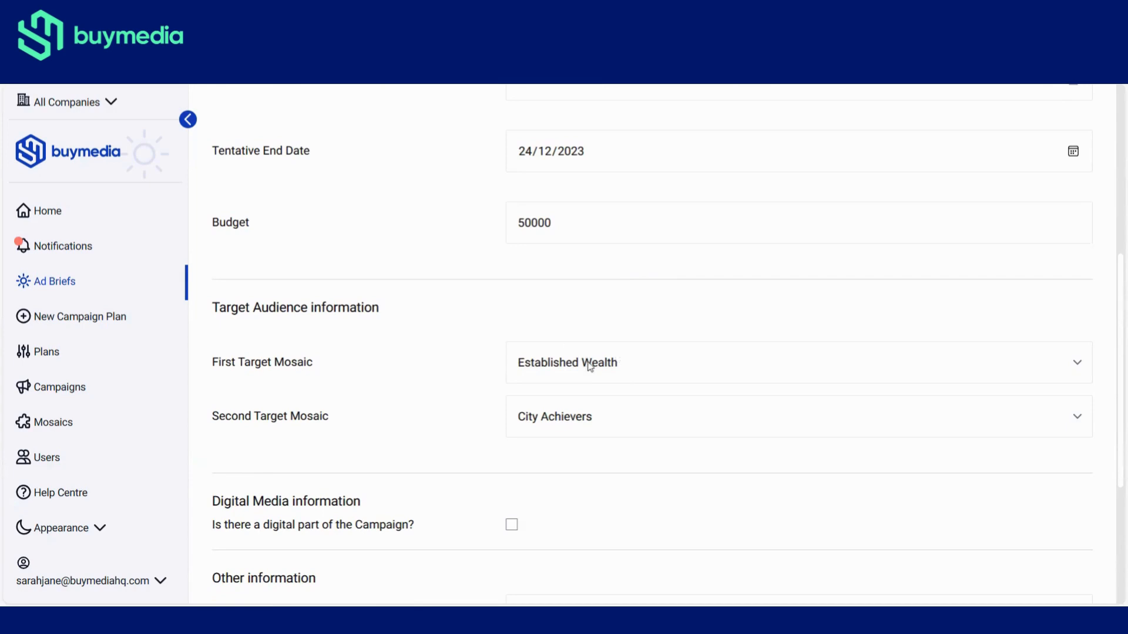
scroll(1109, 352, down, 2)
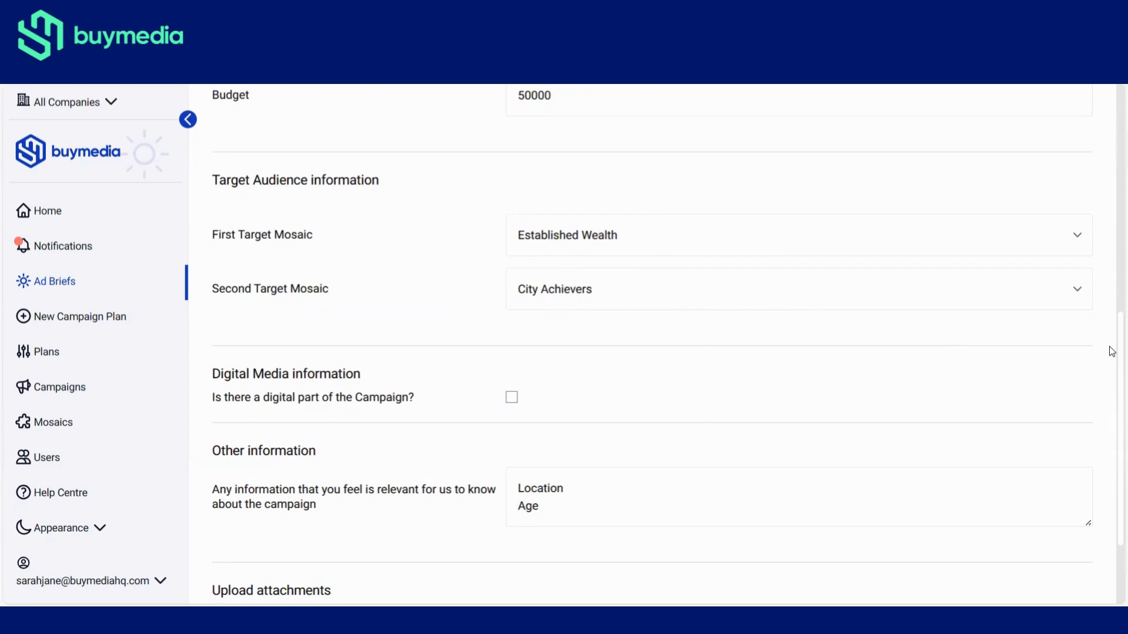
scroll(1103, 451, down, 3)
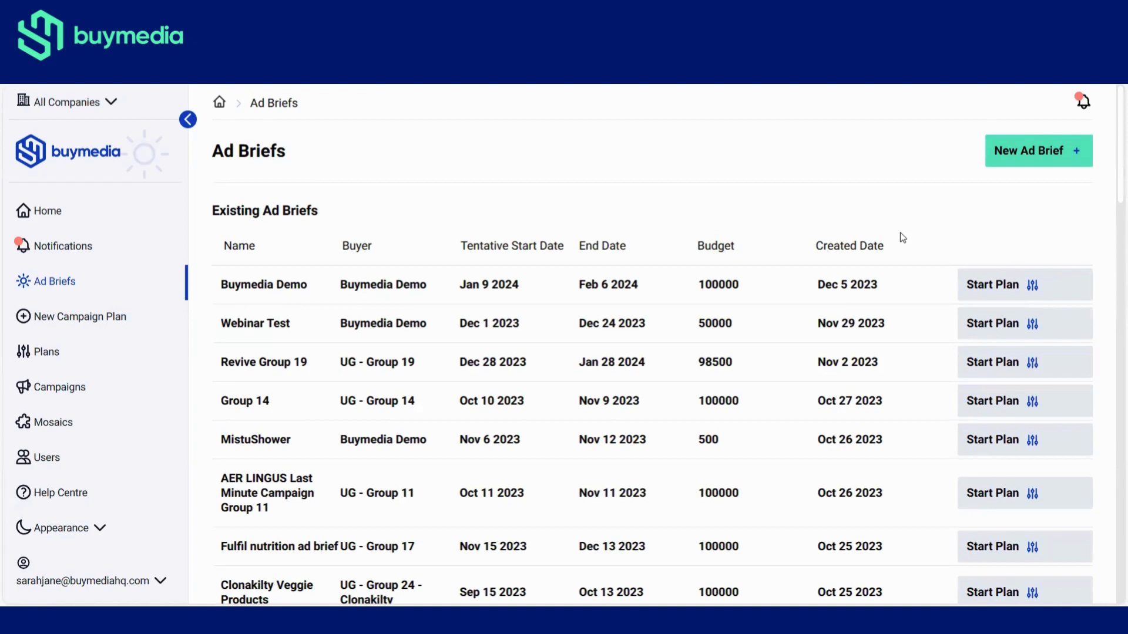
Start a plan from the Webinar Test ad brief, check its customer profiles and budget, and continue to the recommended media channels
click(1000, 332)
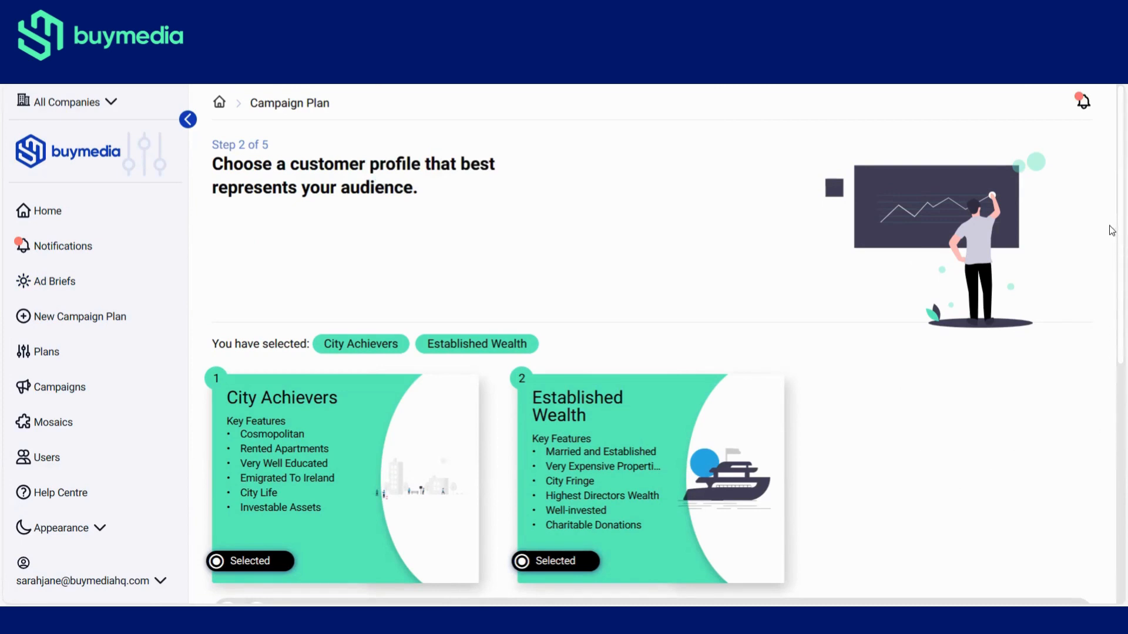
scroll(1112, 224, down, 3)
scroll(1111, 277, down, 3)
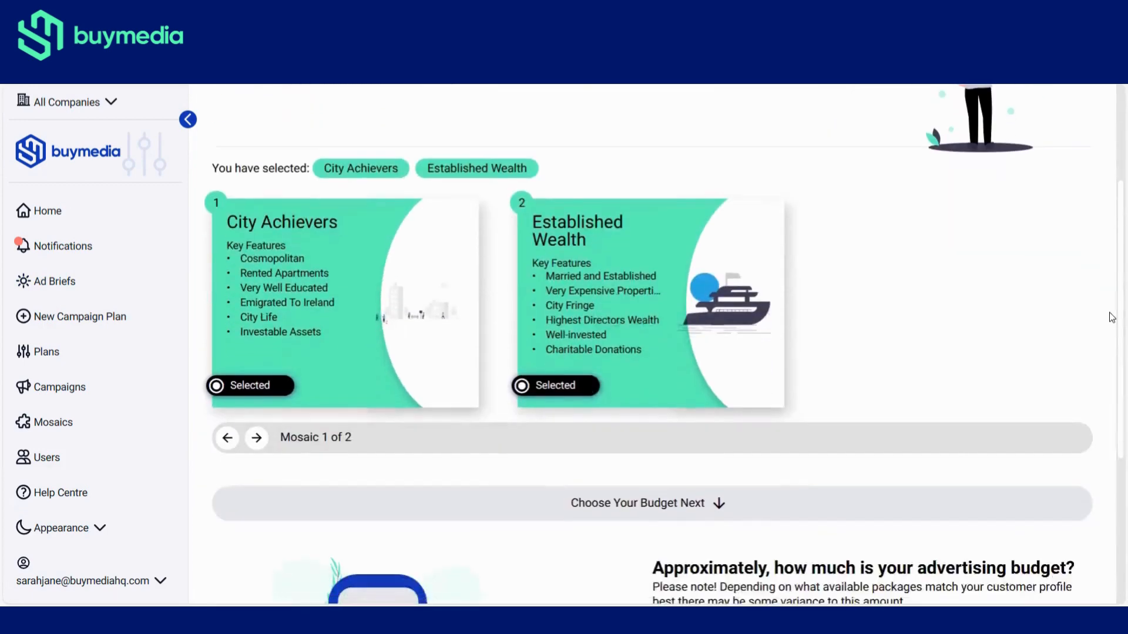
scroll(1109, 320, up, 2)
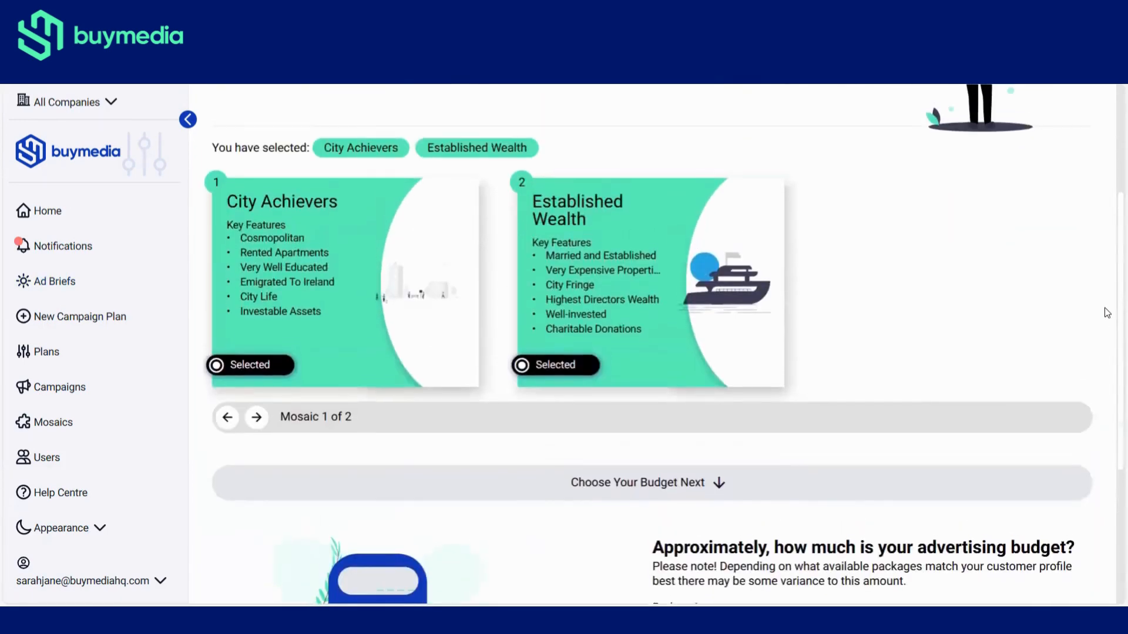
scroll(1102, 312, up, 2)
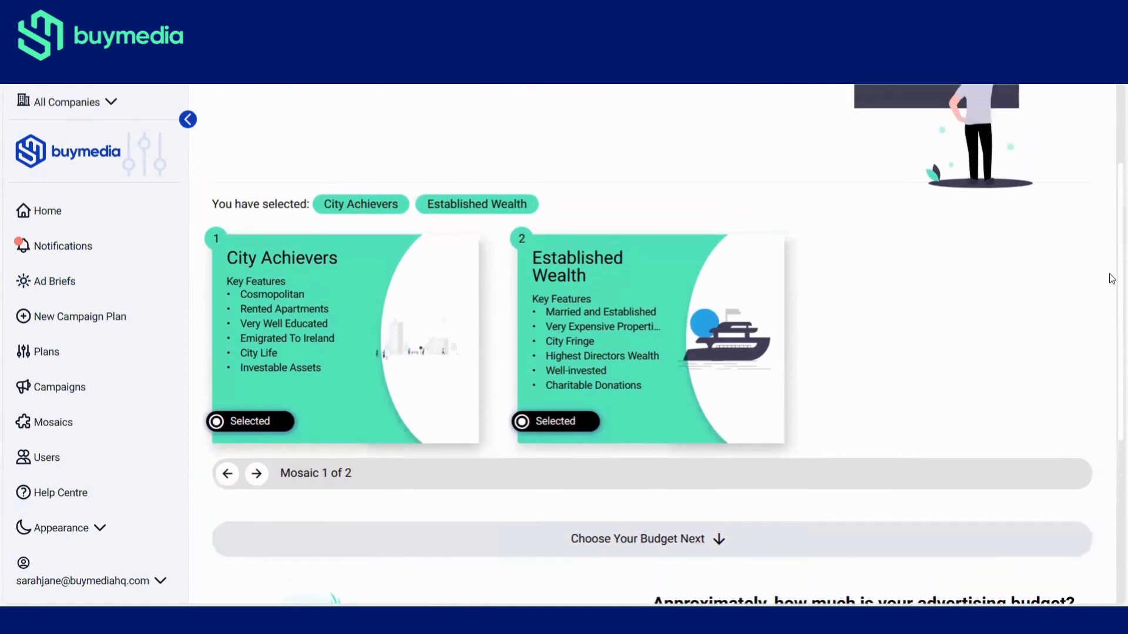
scroll(1112, 267, down, 3)
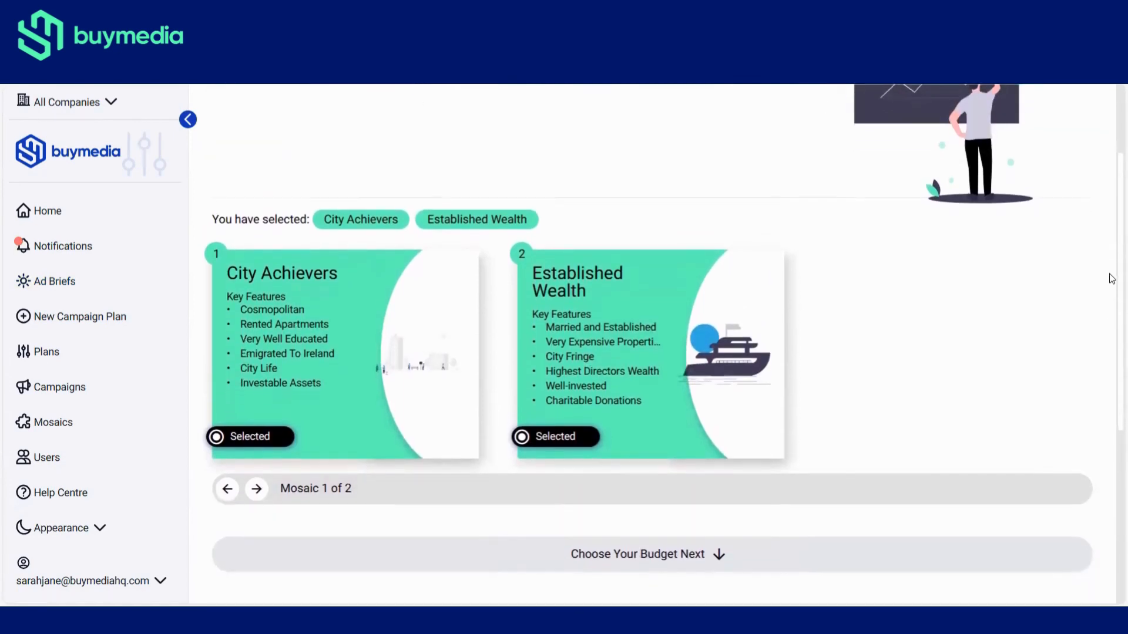
scroll(1112, 382, down, 3)
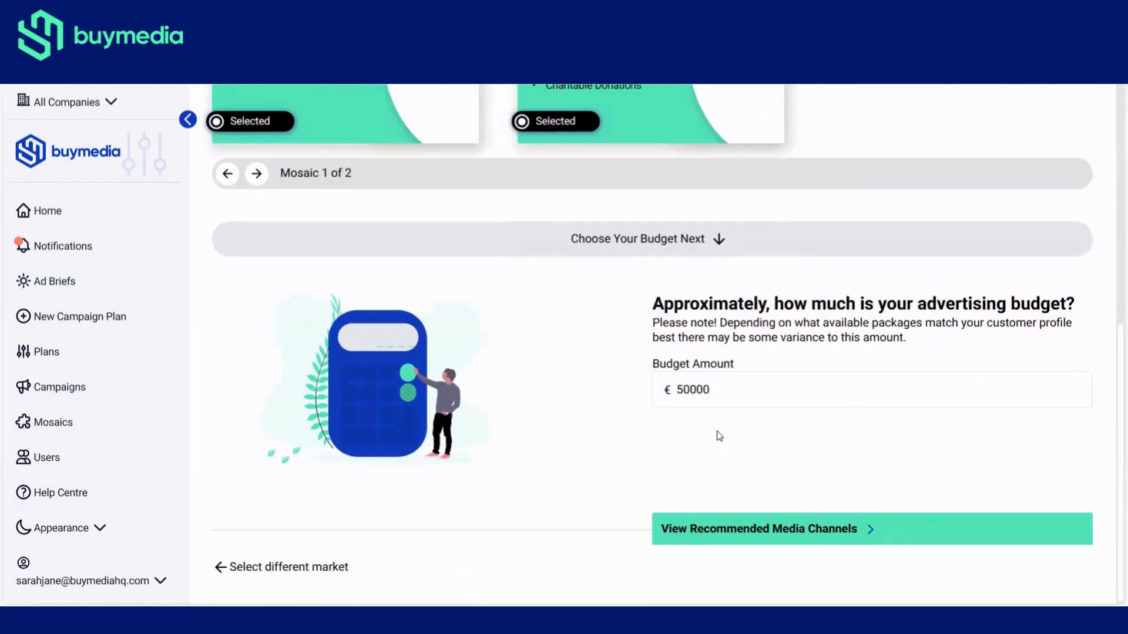
click(787, 538)
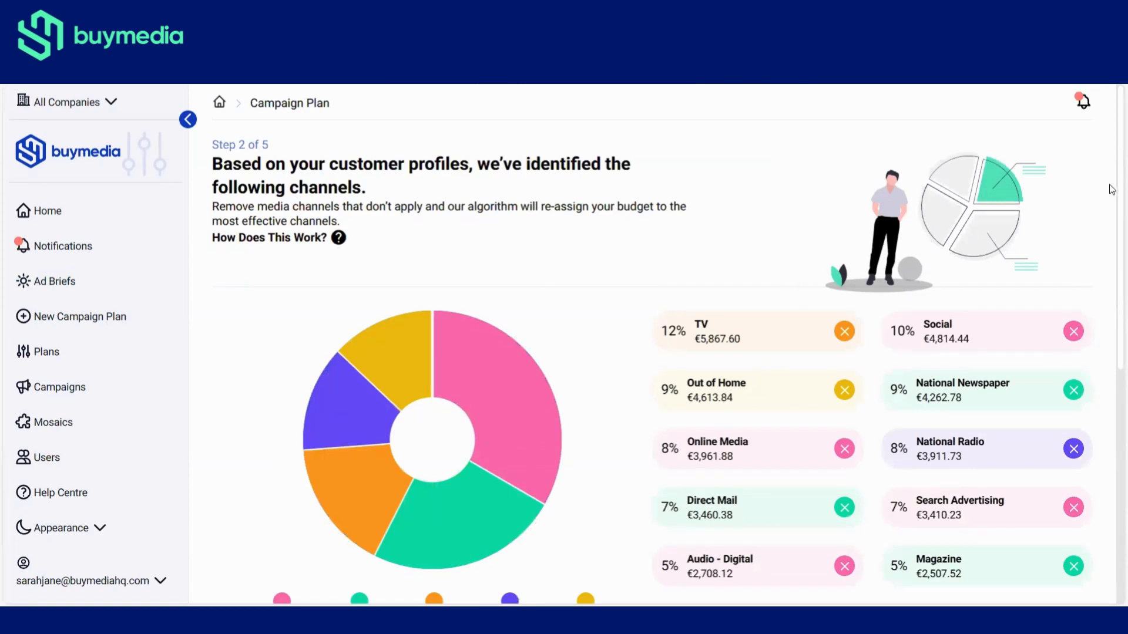
Examine the recommended channel mix and the budget allocated to each media channel
scroll(1112, 199, down, 2)
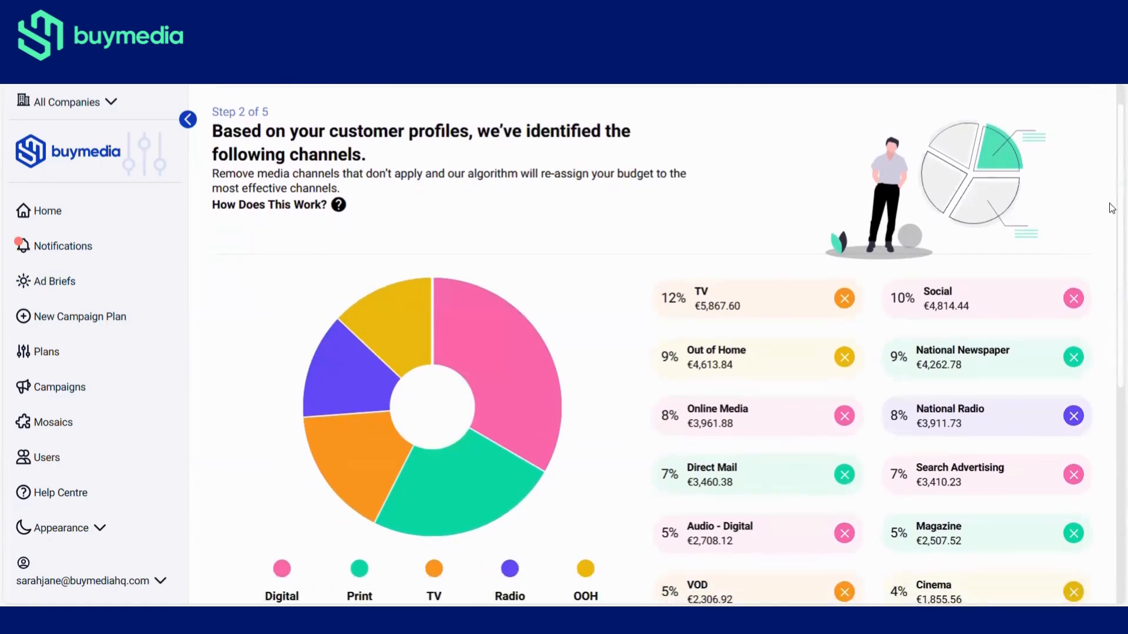
scroll(1112, 220, down, 2)
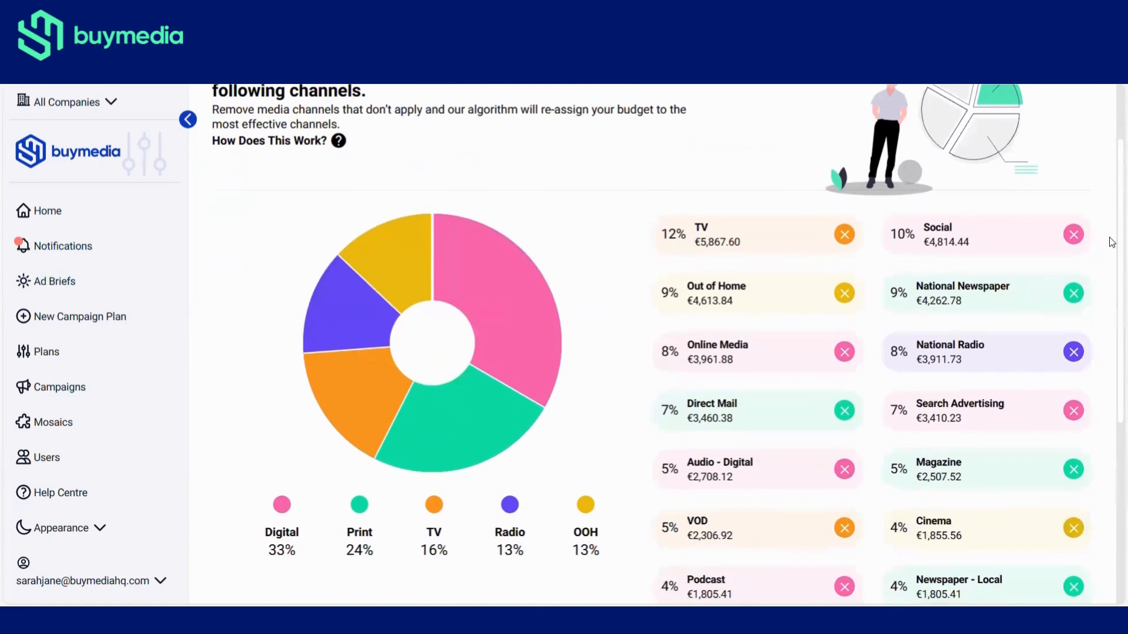
scroll(1112, 246, down, 2)
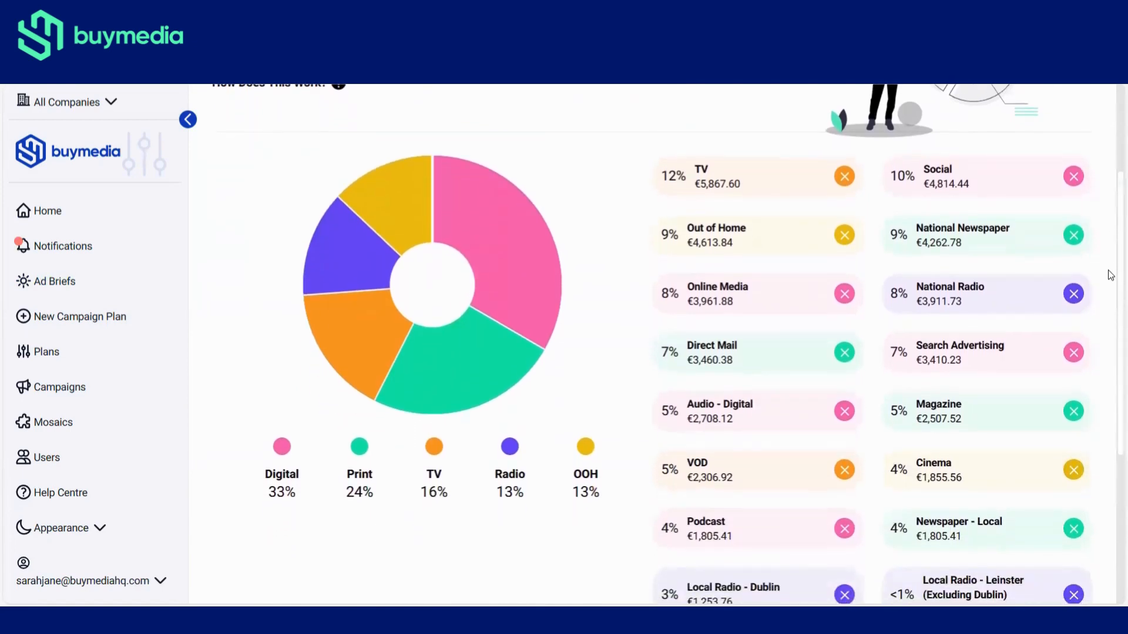
scroll(1109, 275, down, 2)
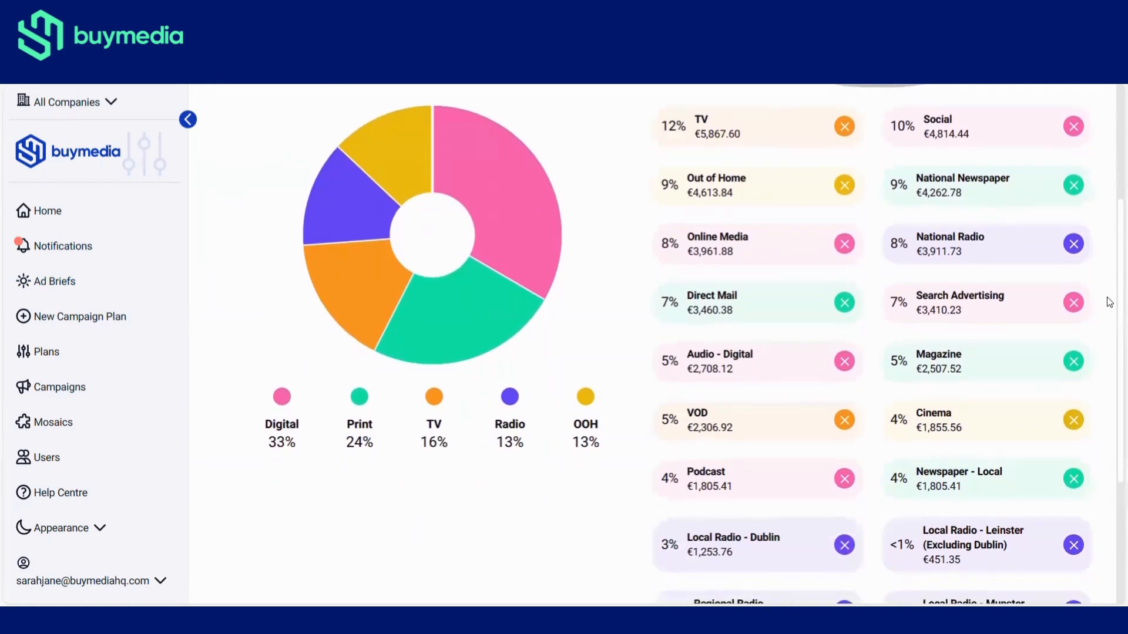
scroll(1110, 252, up, 3)
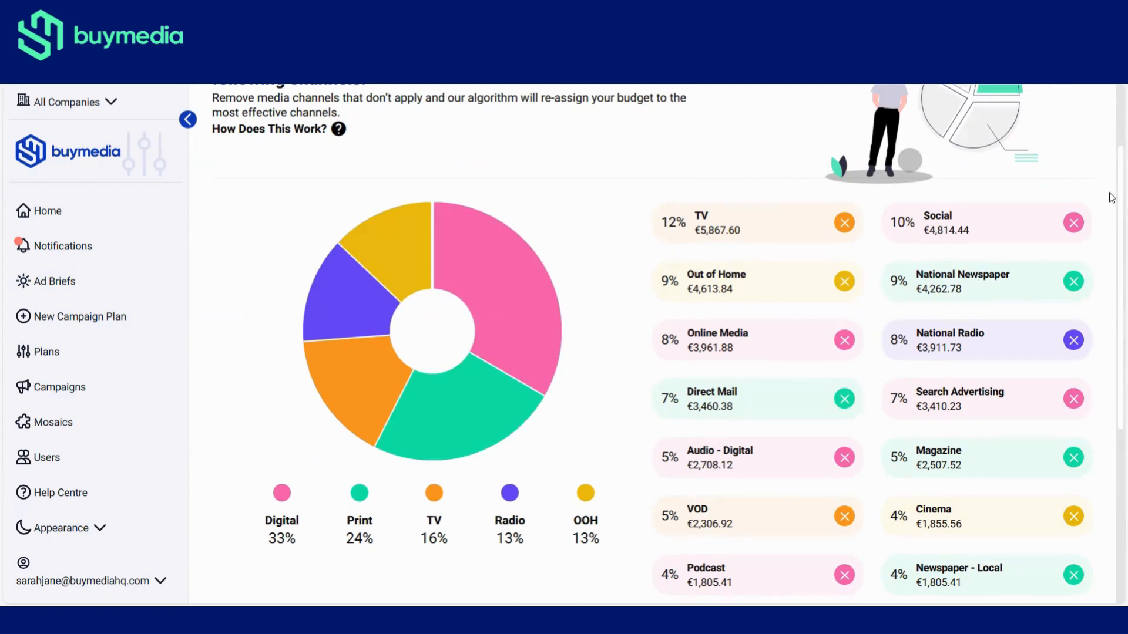
scroll(354, 305, down, 1)
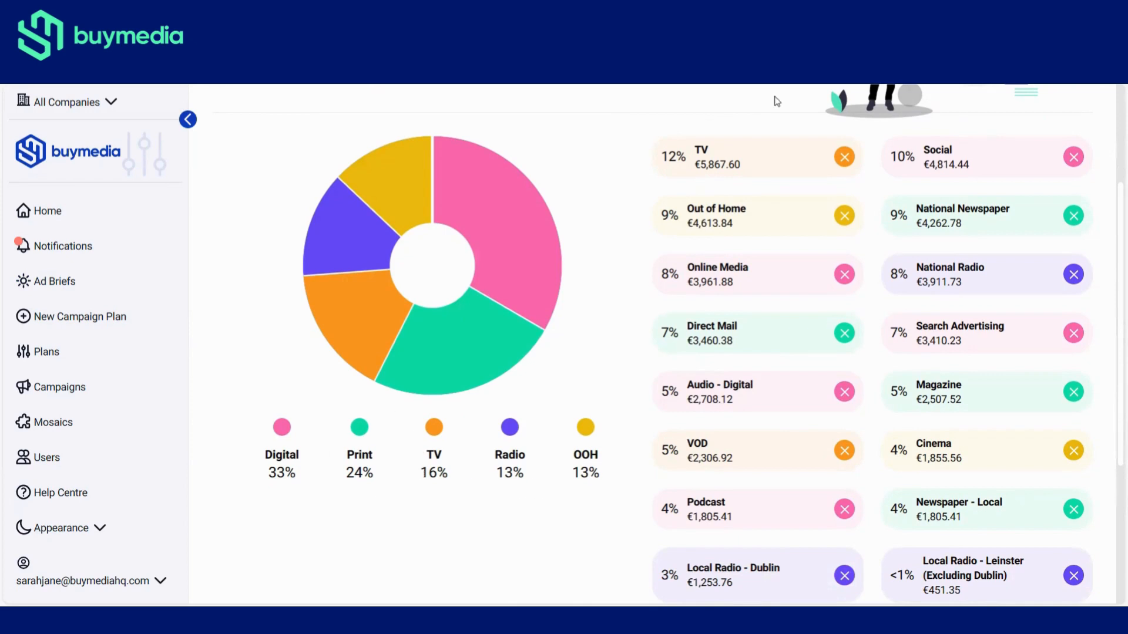
scroll(777, 101, down, 3)
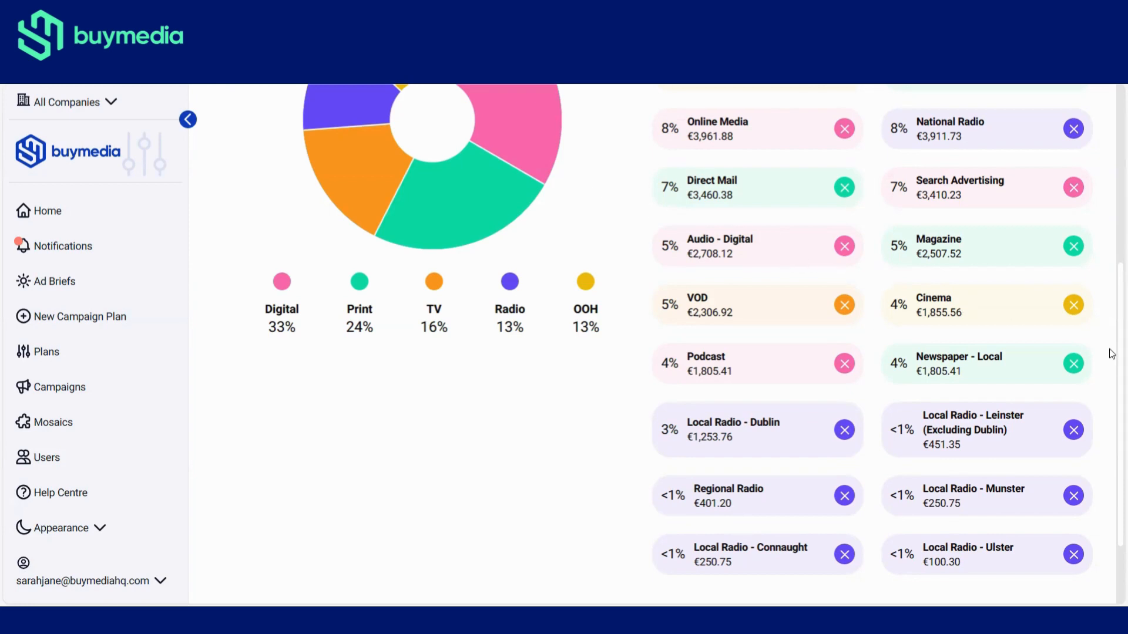
scroll(1112, 353, down, 1)
scroll(1112, 376, down, 1)
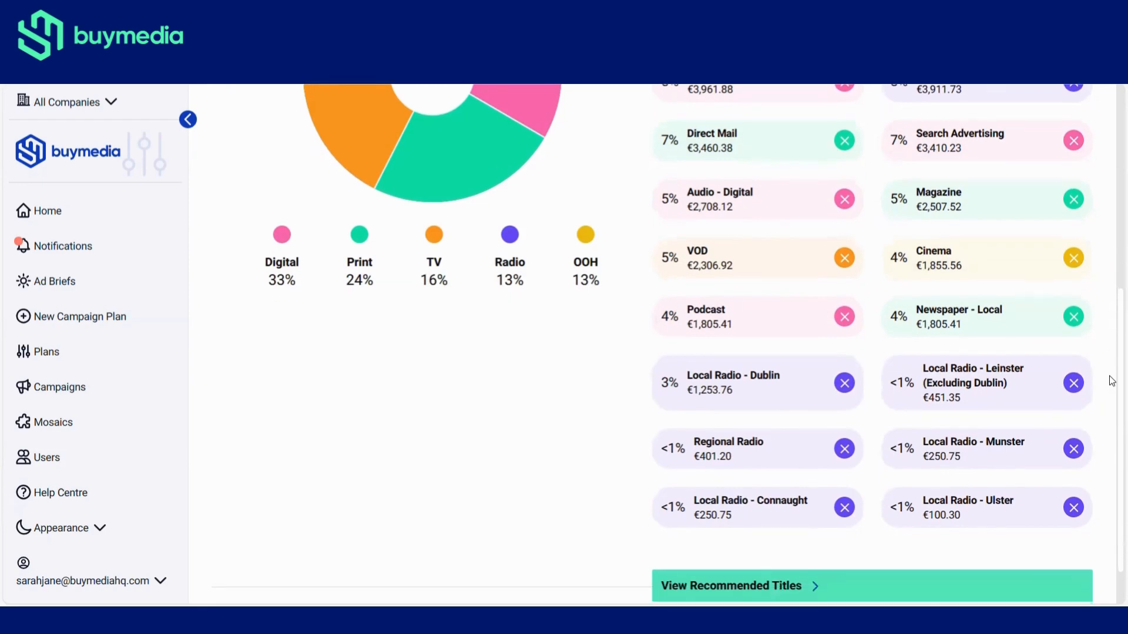
scroll(1112, 380, up, 5)
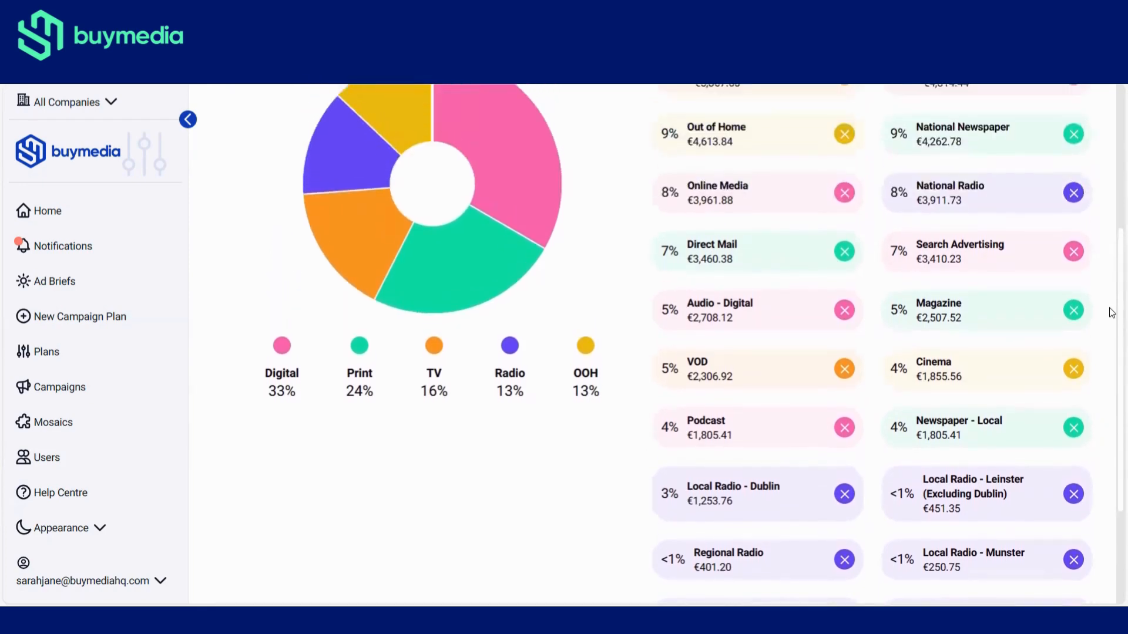
scroll(1112, 258, up, 4)
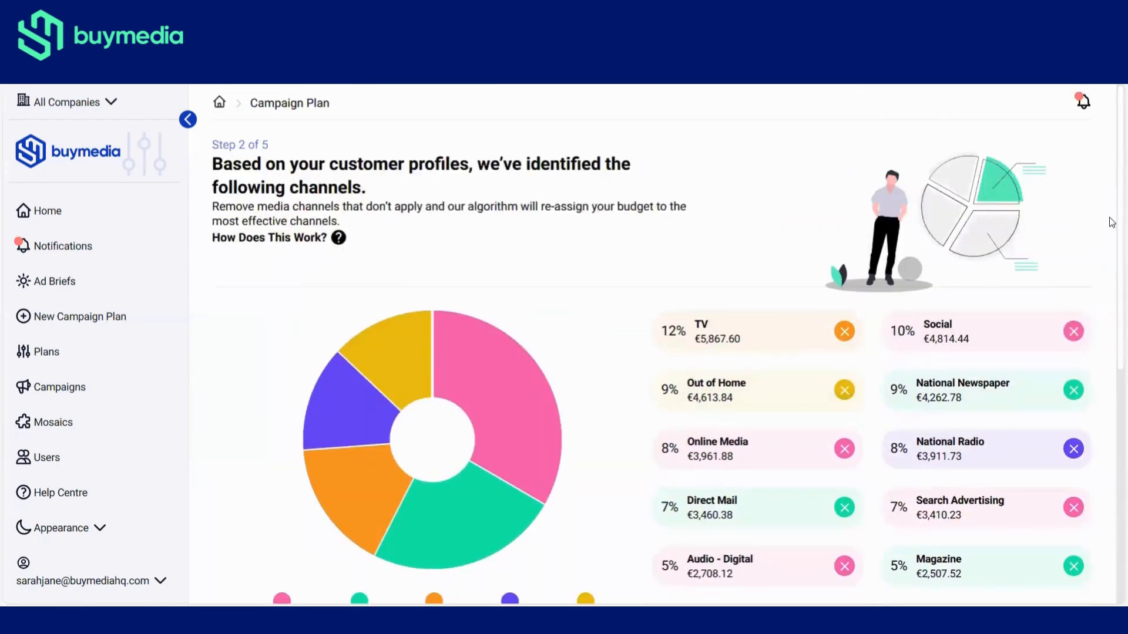
scroll(1112, 329, down, 8)
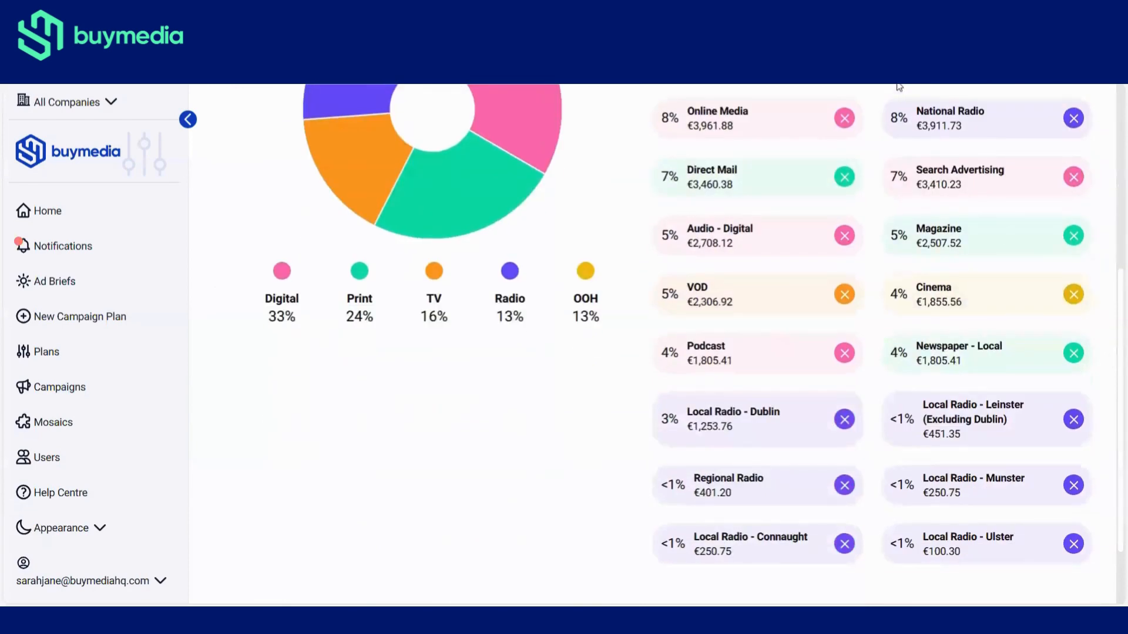
Remove Local Radio - Ulster, Local Radio - Connaught, Local Radio - Munster and Regional Radio from the recommended channels
scroll(668, 344, down, 1)
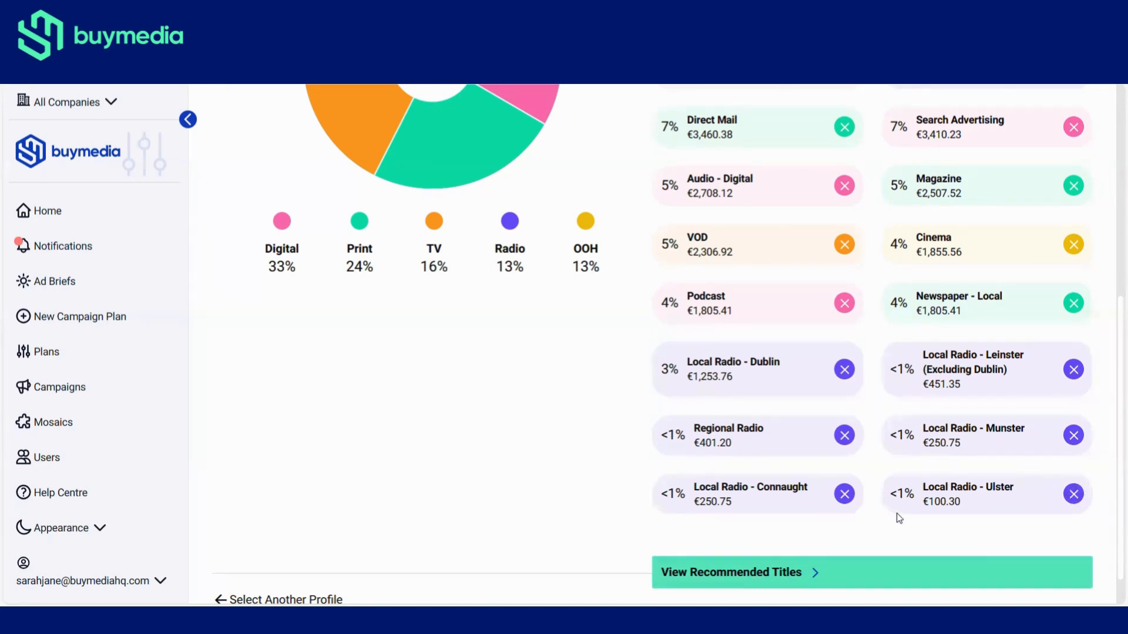
click(1075, 498)
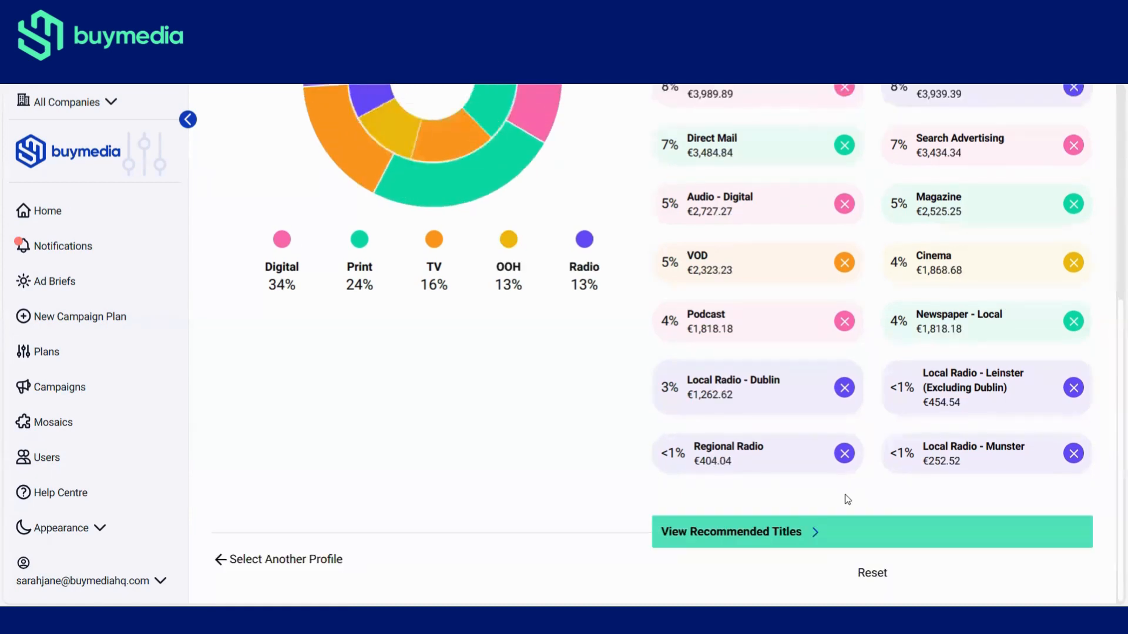
click(1073, 454)
click(844, 453)
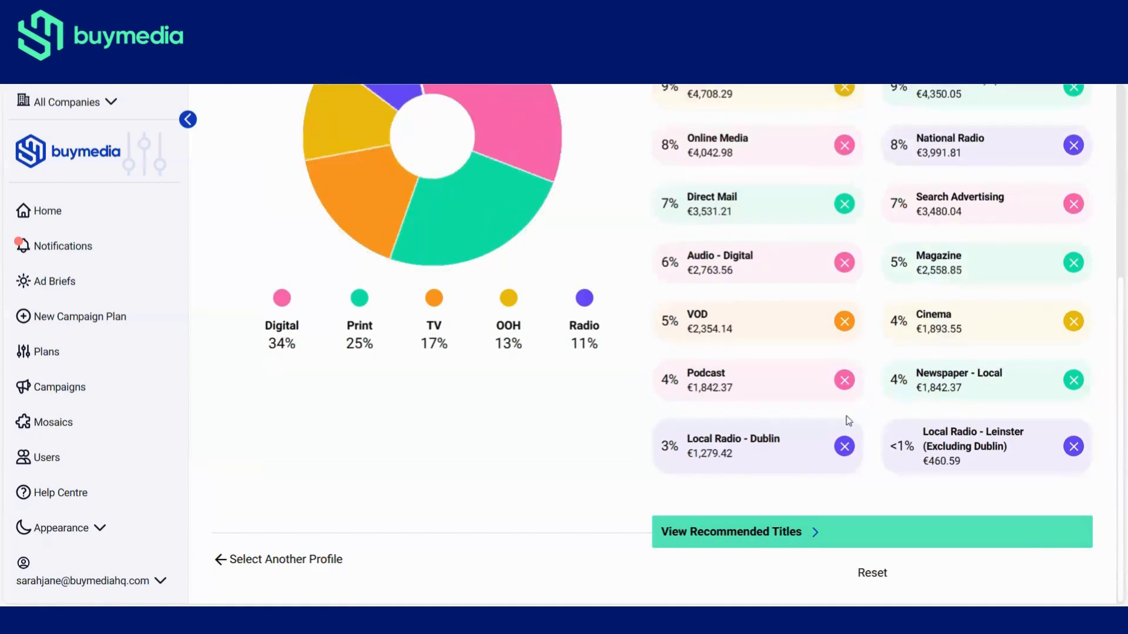
Reduce the channels to TV, Social, Out of Home, National Newspaper and National Radio, and continue to the recommended titles
click(1073, 447)
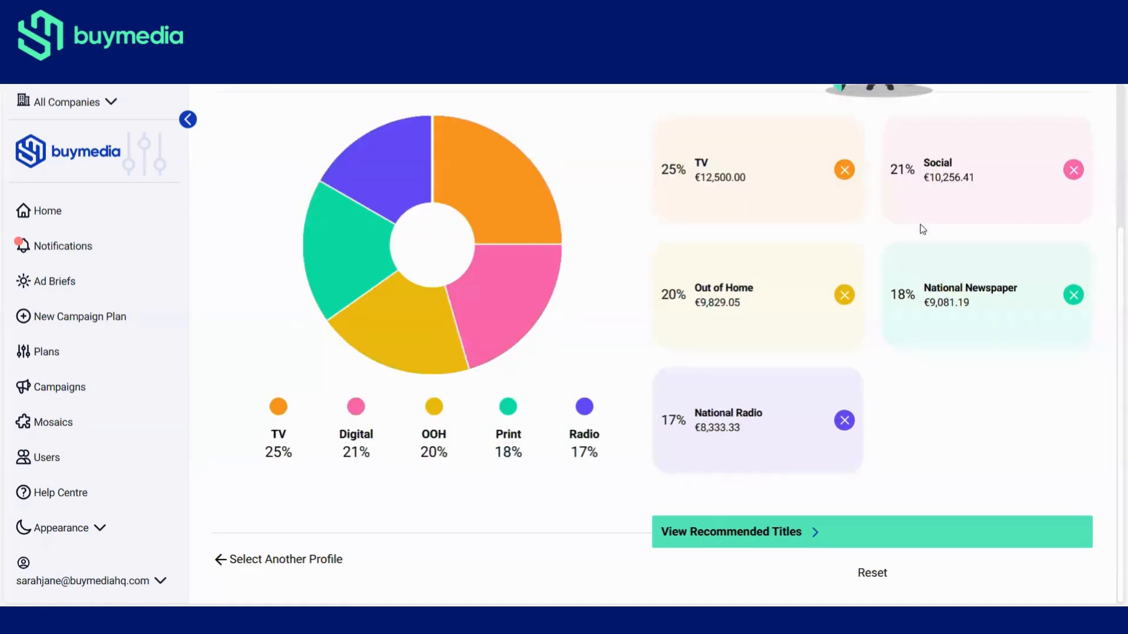
mouse_move(1110, 284)
mouse_down()
mouse_move(1110, 164)
mouse_move(1111, 271)
mouse_up()
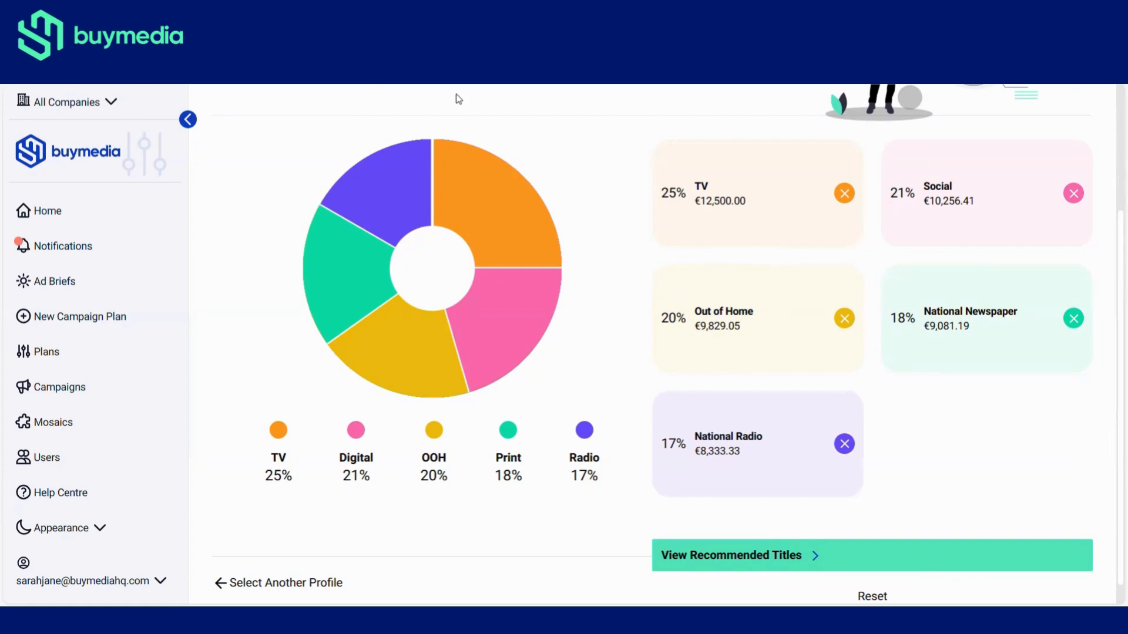
scroll(458, 99, down, 1)
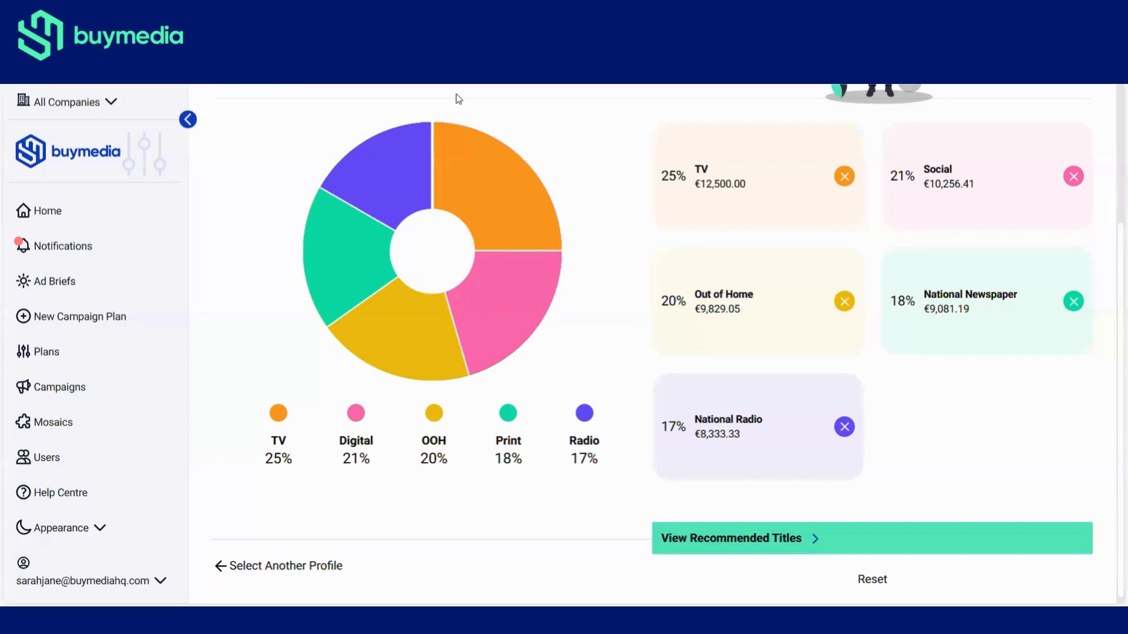
click(748, 529)
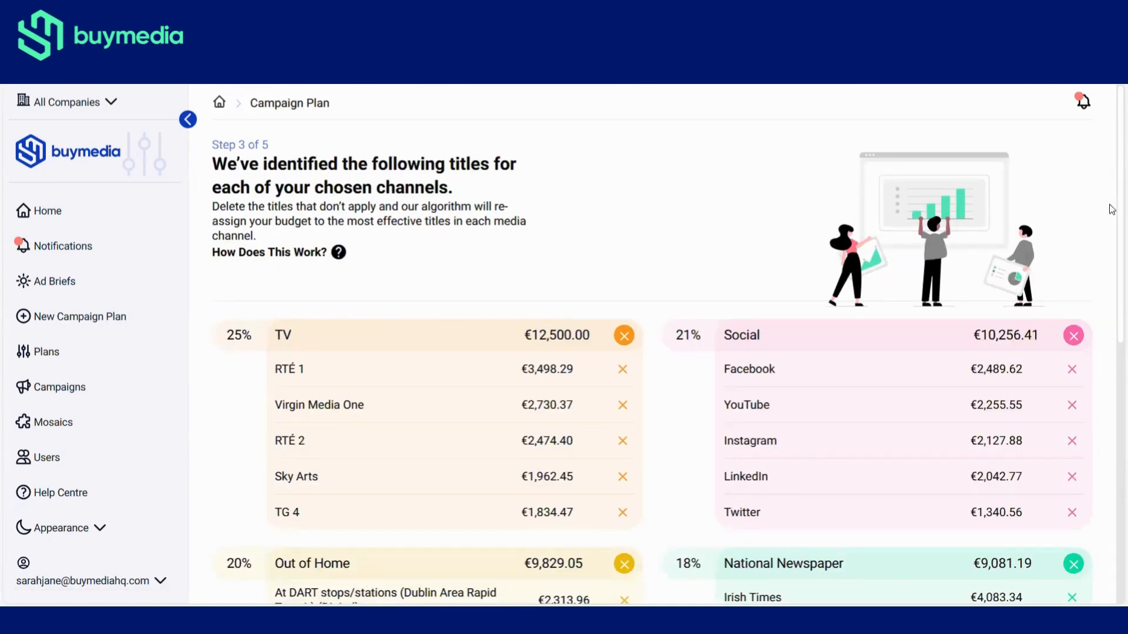
Review the recommended titles per channel, keeping only RTÉ 1 for TV, removing Twitter from Social, and keeping Irish Times and Irish Independent for National Newspaper
drag(1112, 201, 1112, 263)
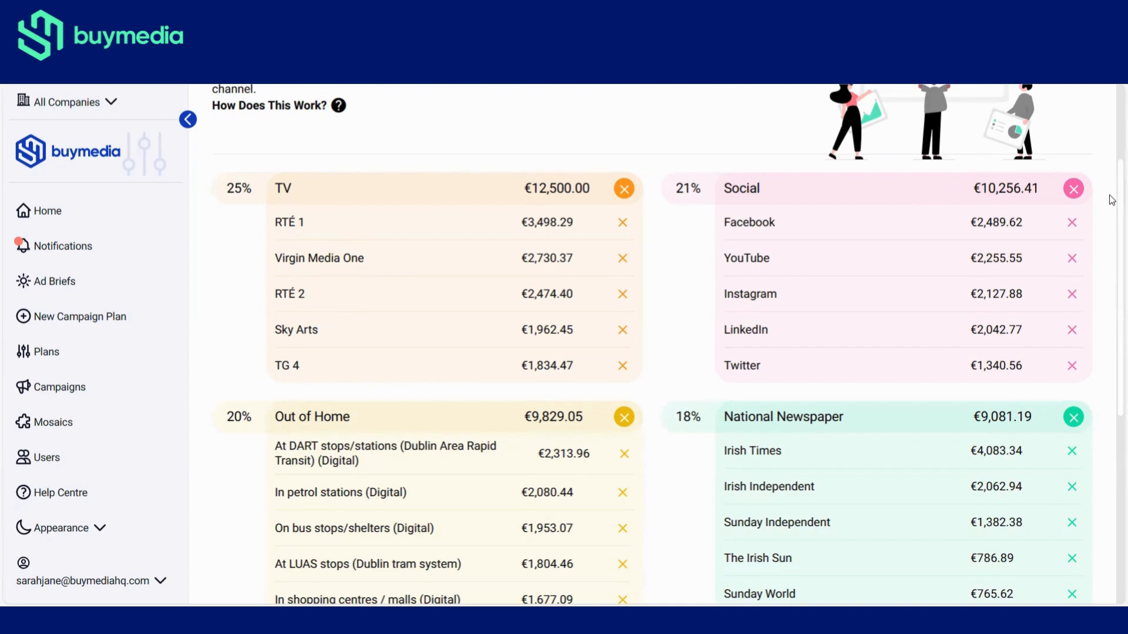
scroll(1110, 246, down, 2)
scroll(1112, 261, down, 3)
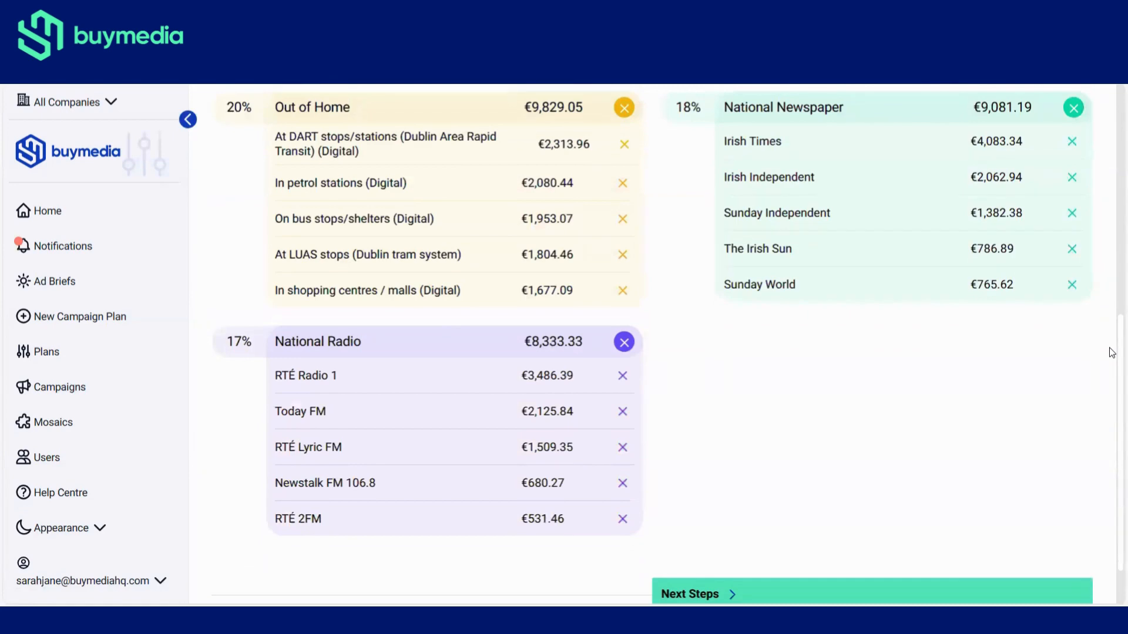
scroll(1111, 264, up, 6)
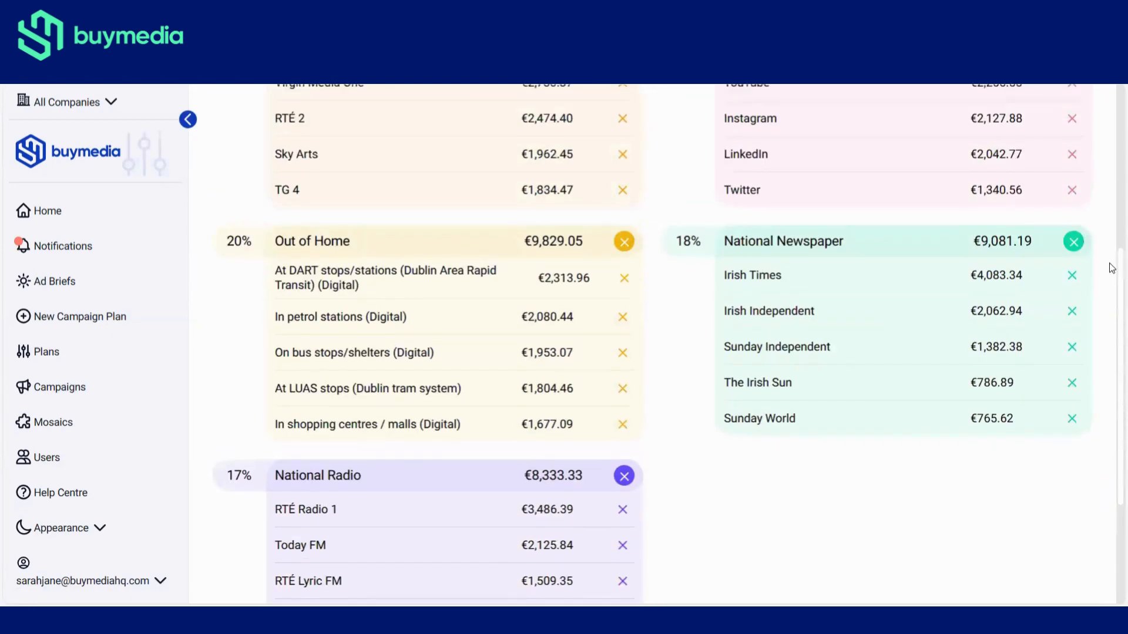
mouse_move(1110, 154)
mouse_down()
mouse_move(1109, 139)
mouse_move(1110, 152)
mouse_up()
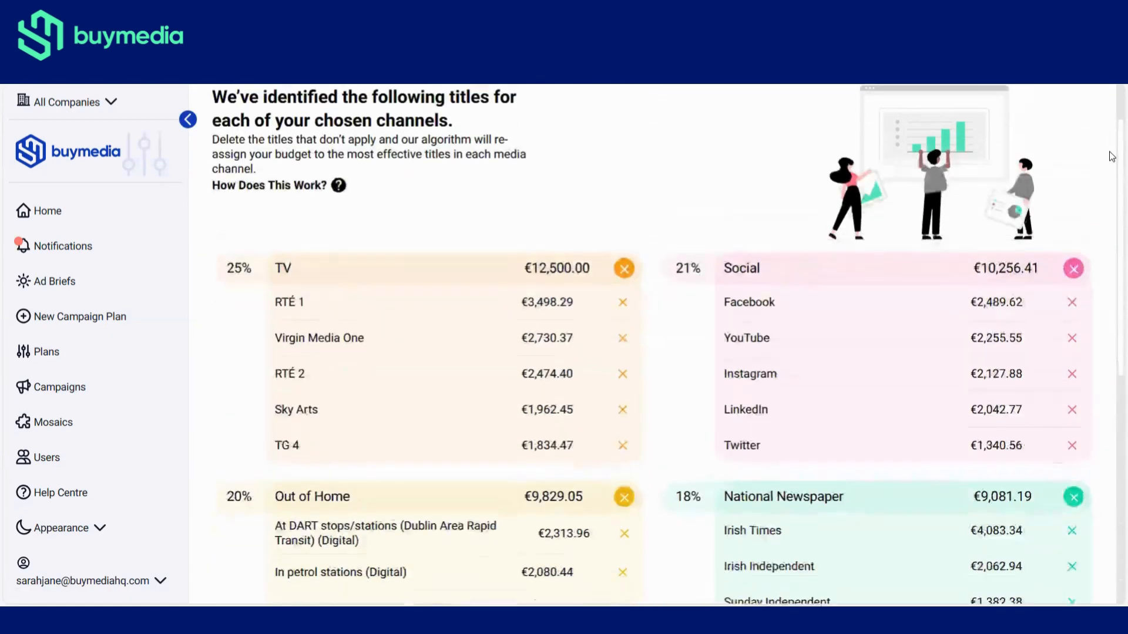
scroll(1111, 194, down, 5)
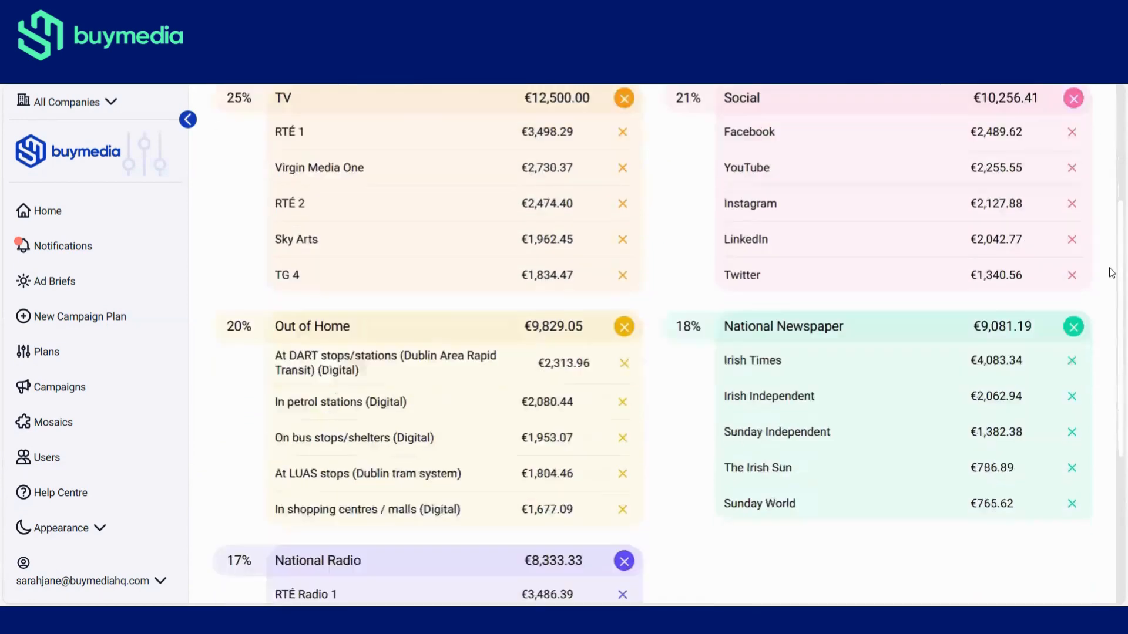
scroll(1098, 348, down, 2)
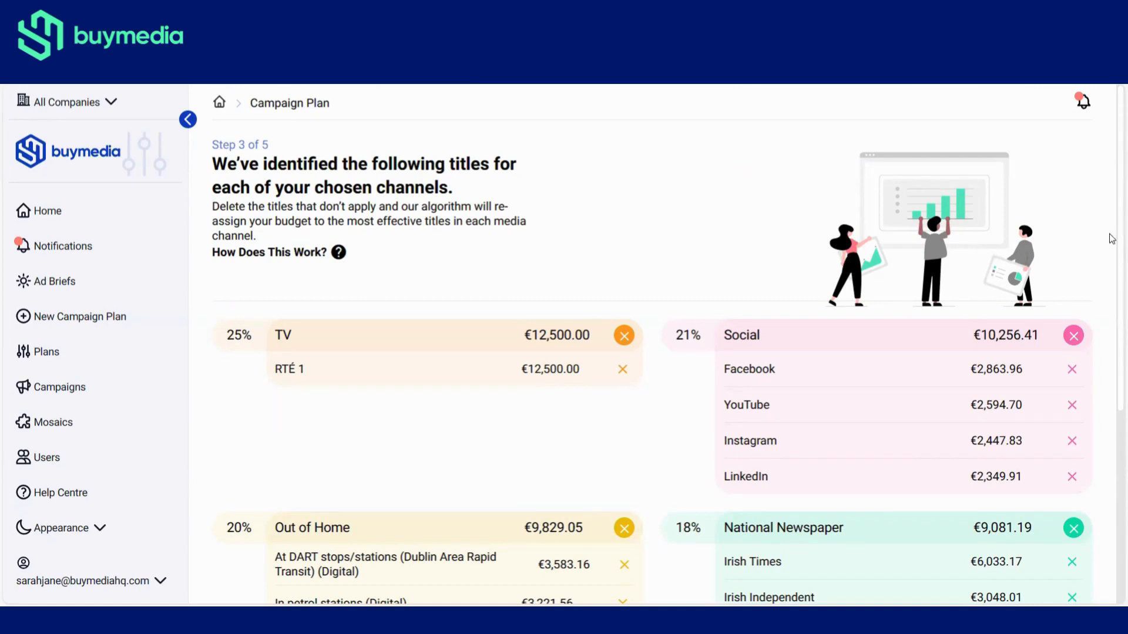
Proceed to the completed Webinar Test campaign plan and review its breakdown of channels and media titles
scroll(1112, 235, down, 5)
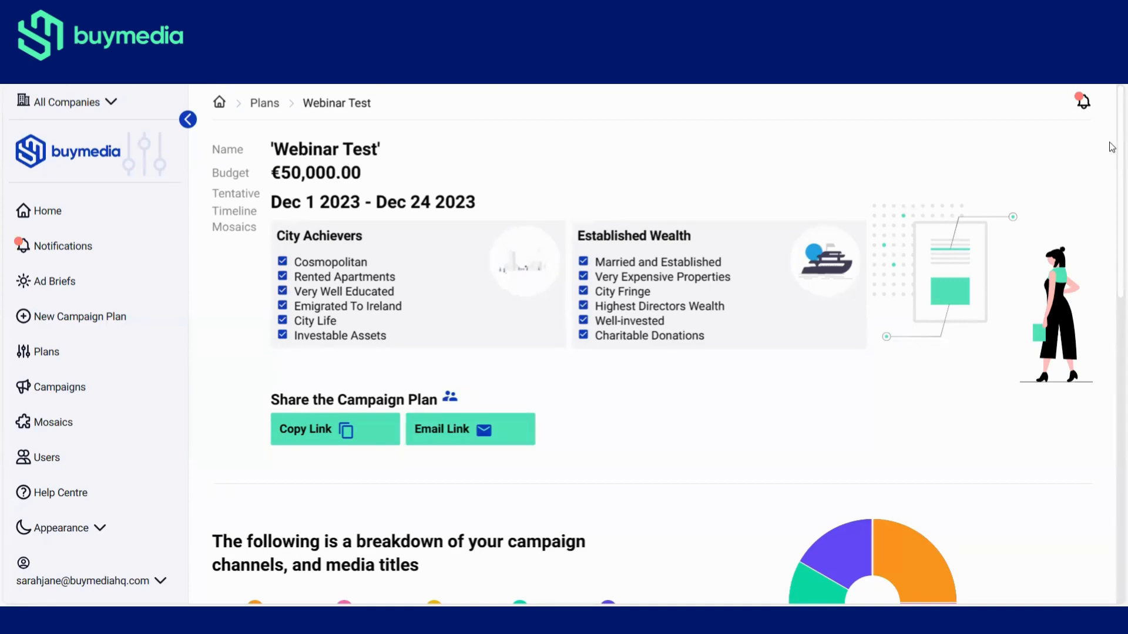
scroll(1112, 177, down, 1)
drag(1112, 180, 1112, 298)
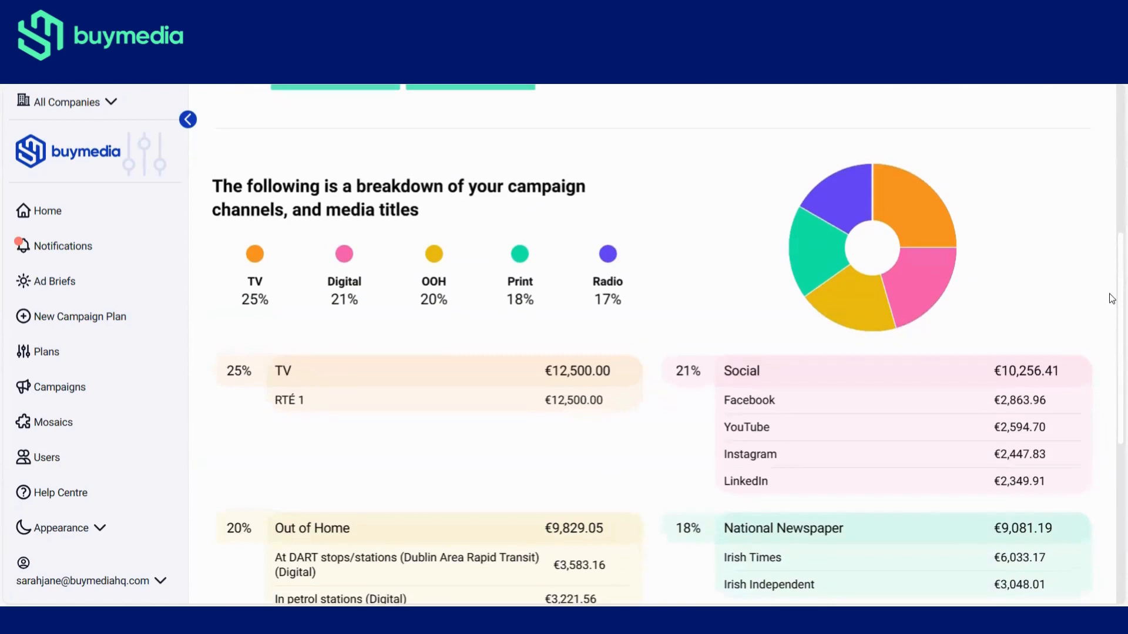